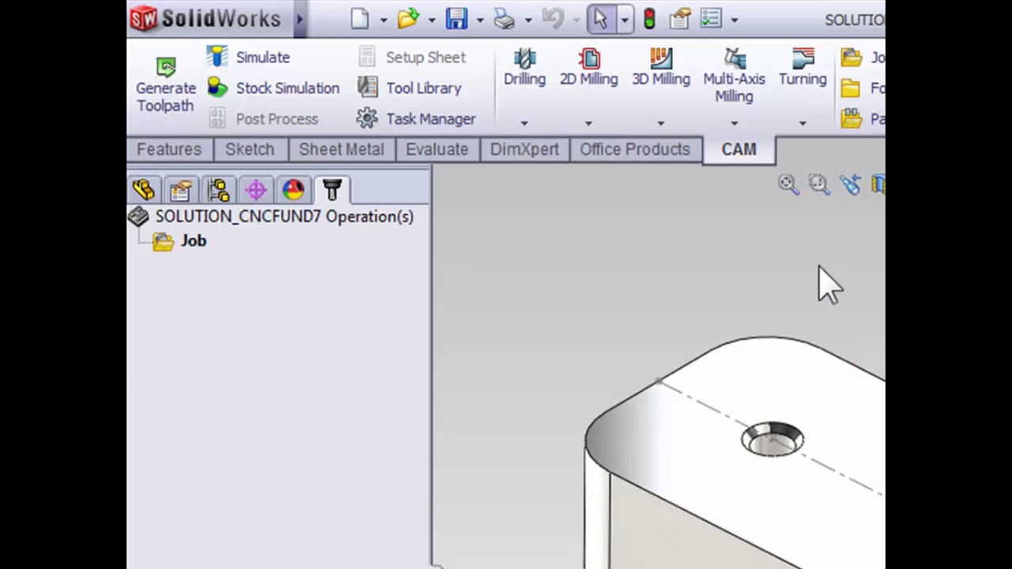
# Create a Drill operation and pick the #2 Ø1/4" 90° spot drill from the library.
pyautogui.click(535, 95)
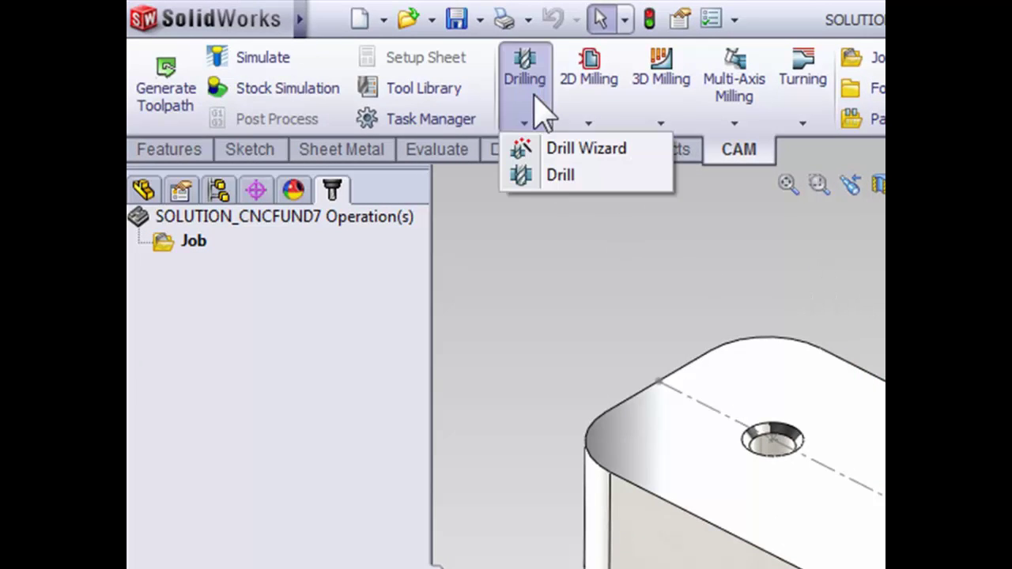
pyautogui.click(557, 175)
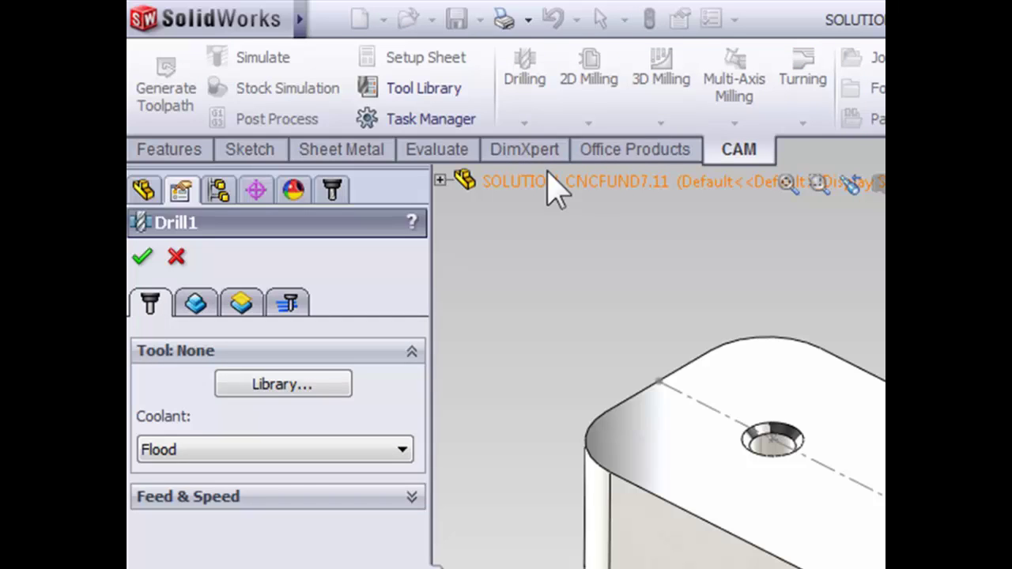
pyautogui.click(274, 382)
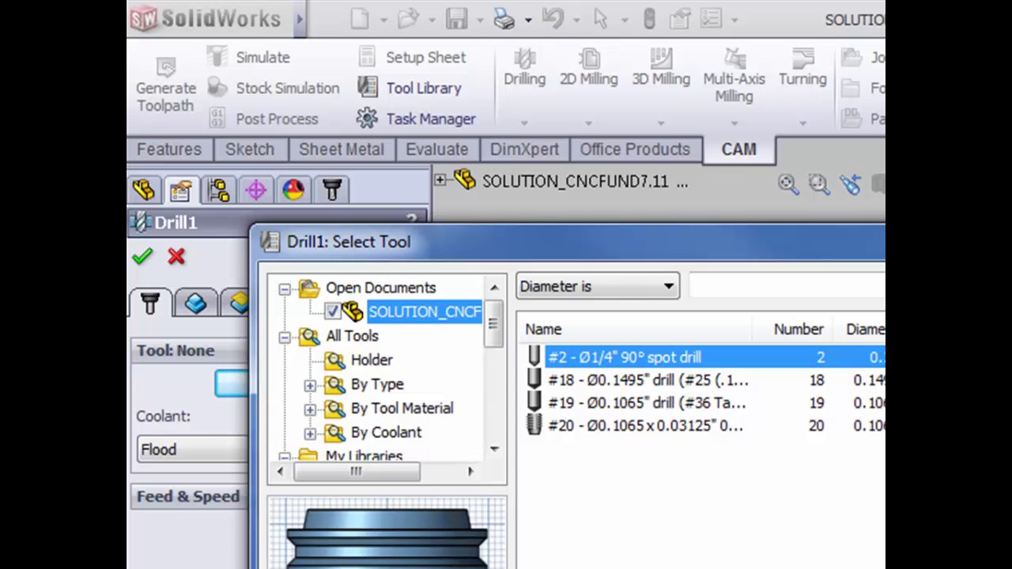
pyautogui.press('Return')
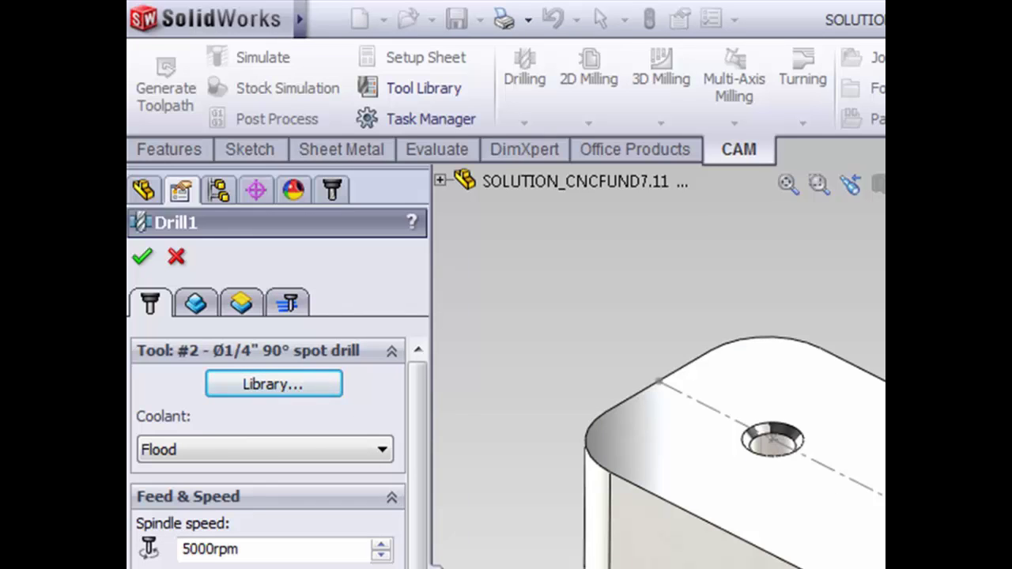
# Pick the three countersunk hole faces (Face<1>–Face<3>) as Drill1's geometry and check the toolpath.
pyautogui.click(201, 307)
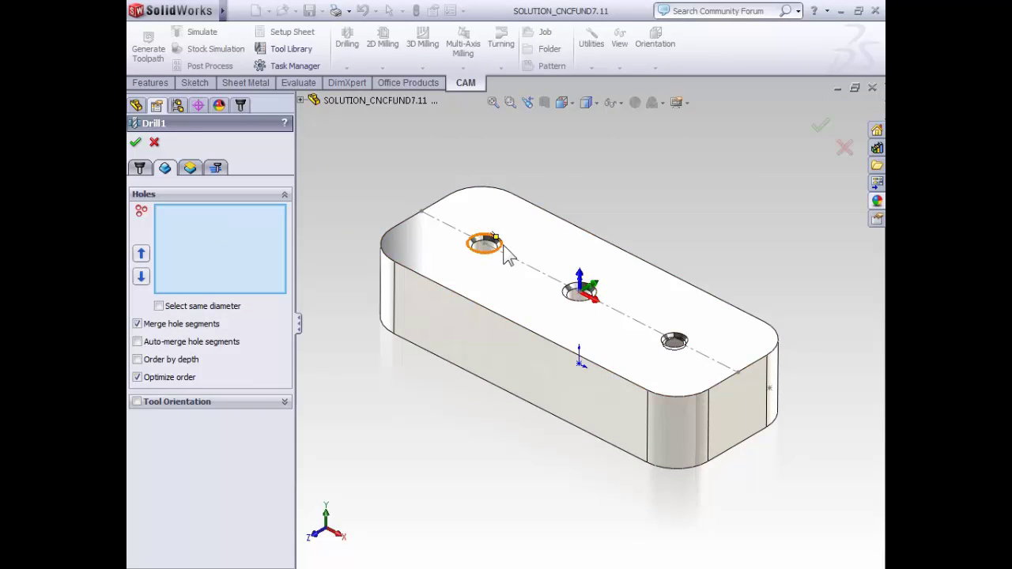
pyautogui.scroll(-2, 490, 249)
pyautogui.scroll(-3, 504, 257)
pyautogui.scroll(-1, 503, 257)
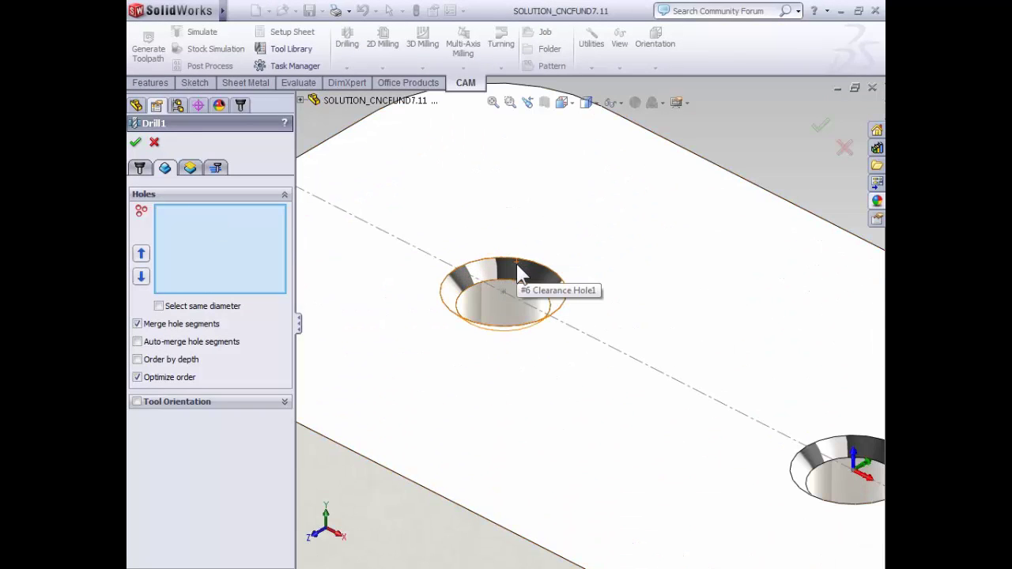
pyautogui.click(552, 293)
pyautogui.scroll(3, 631, 305)
pyautogui.scroll(2, 712, 380)
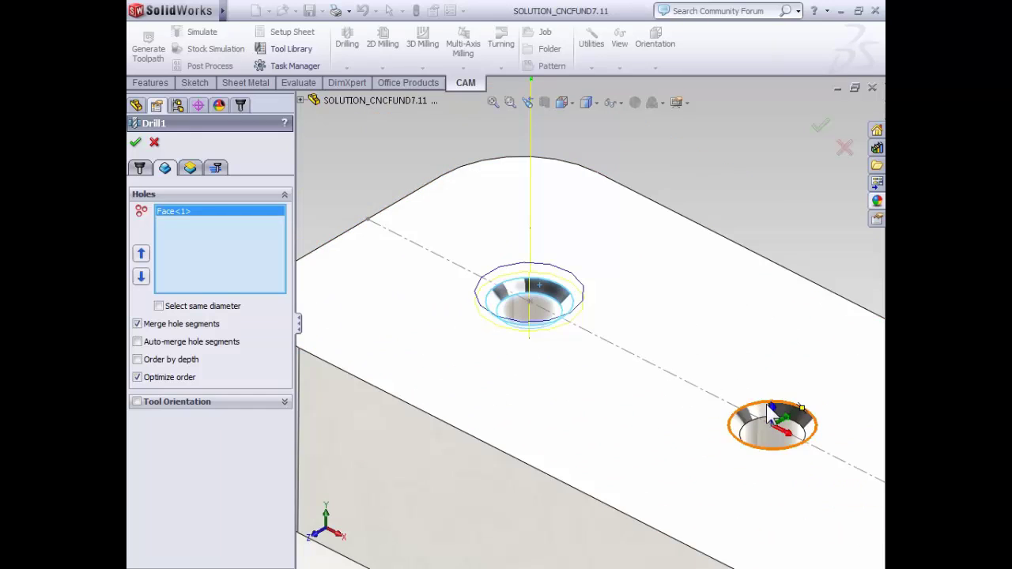
pyautogui.scroll(1, 759, 407)
pyautogui.click(767, 408)
pyautogui.scroll(1, 779, 413)
pyautogui.scroll(1, 787, 416)
pyautogui.scroll(-3, 826, 463)
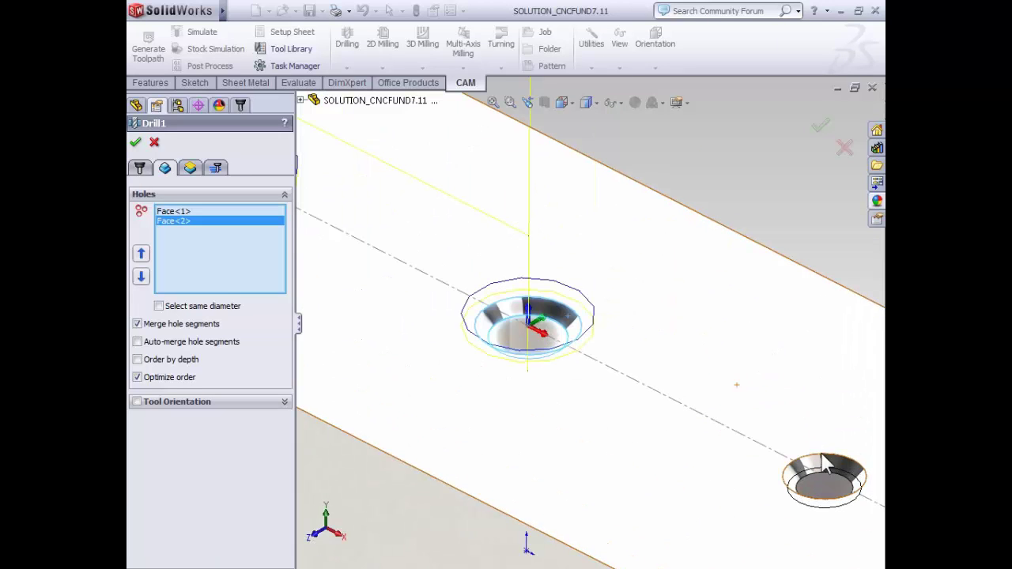
pyautogui.click(836, 470)
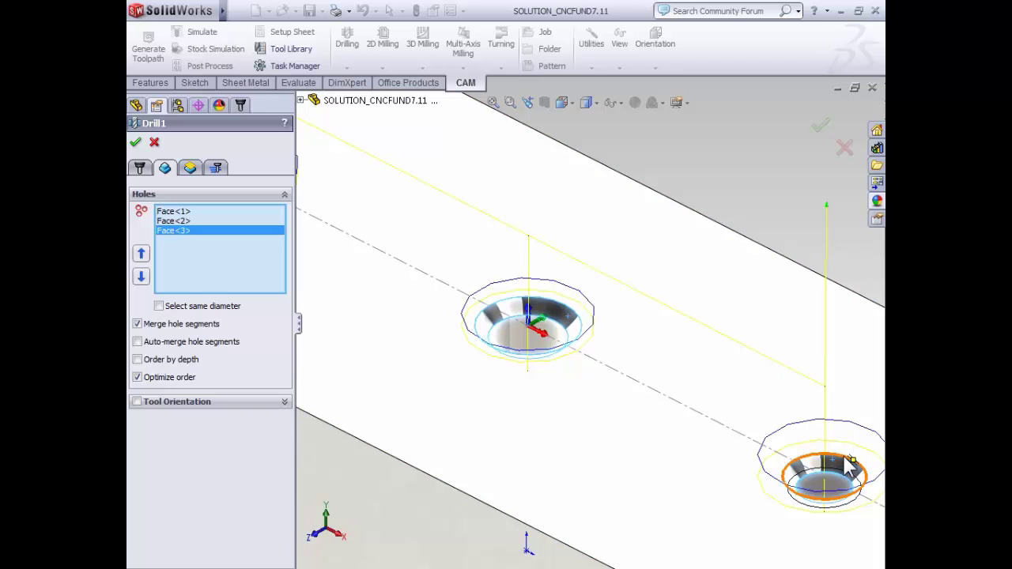
pyautogui.moveTo(850, 466)
pyautogui.mouseDown(button='middle')
pyautogui.moveTo(575, 387)
pyautogui.moveTo(576, 363)
pyautogui.mouseUp(button='middle')
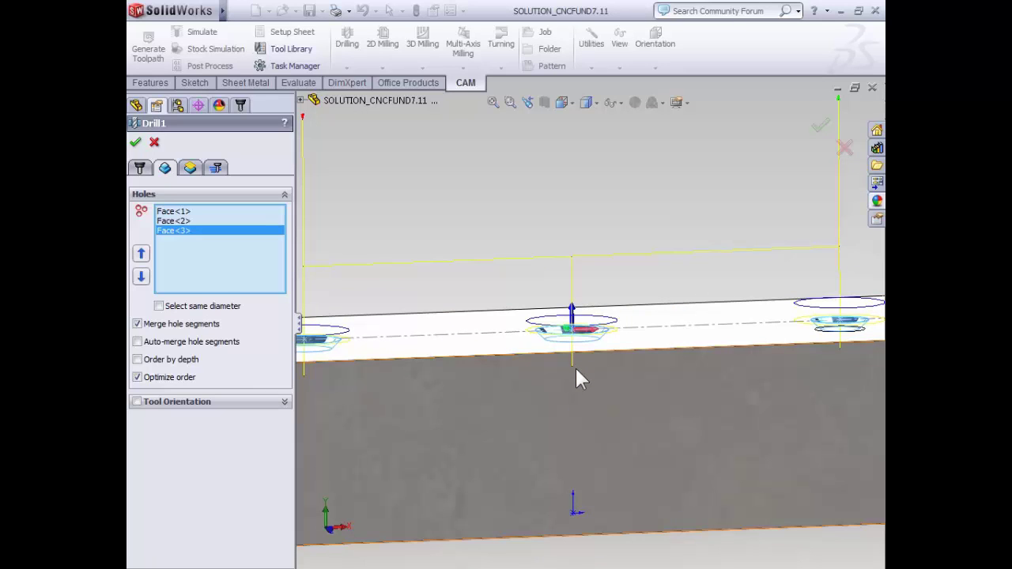
pyautogui.moveTo(576, 369); pyautogui.dragTo(592, 345, button='middle')
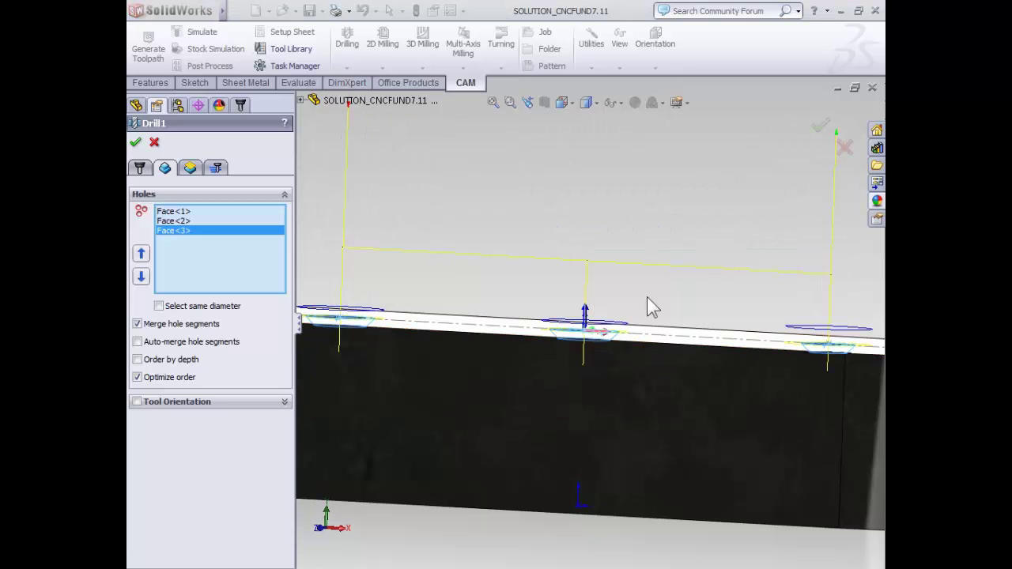
# Accept Drill1, then create Drill3 with the #18 Ø0.1495" drill from the library.
pyautogui.click(821, 126)
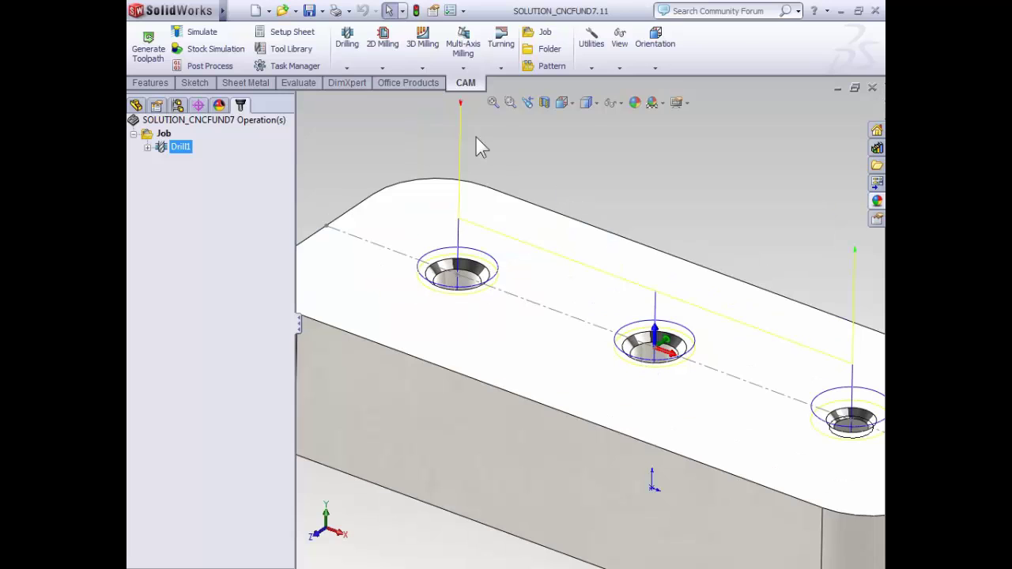
pyautogui.click(348, 48)
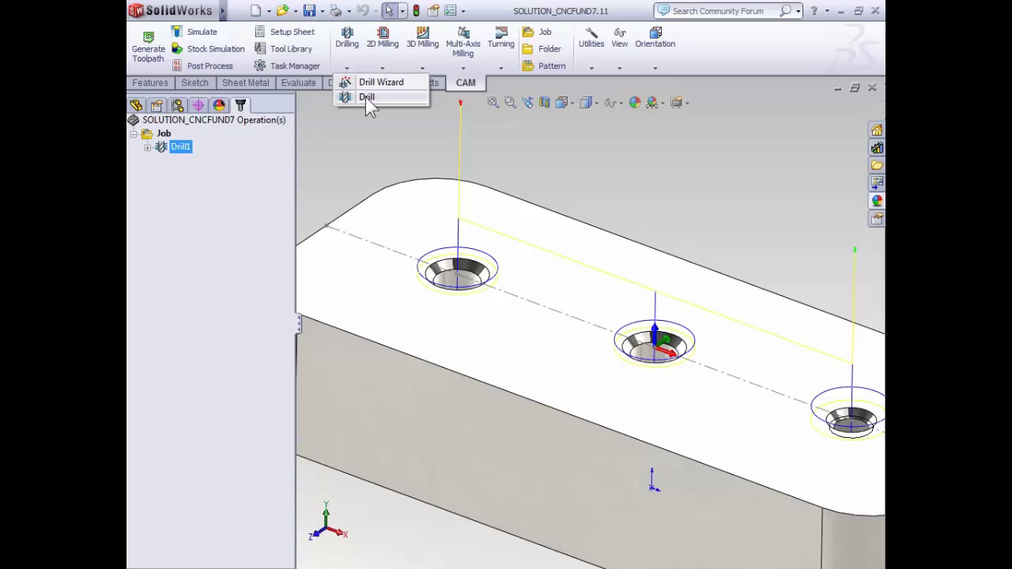
pyautogui.click(367, 97)
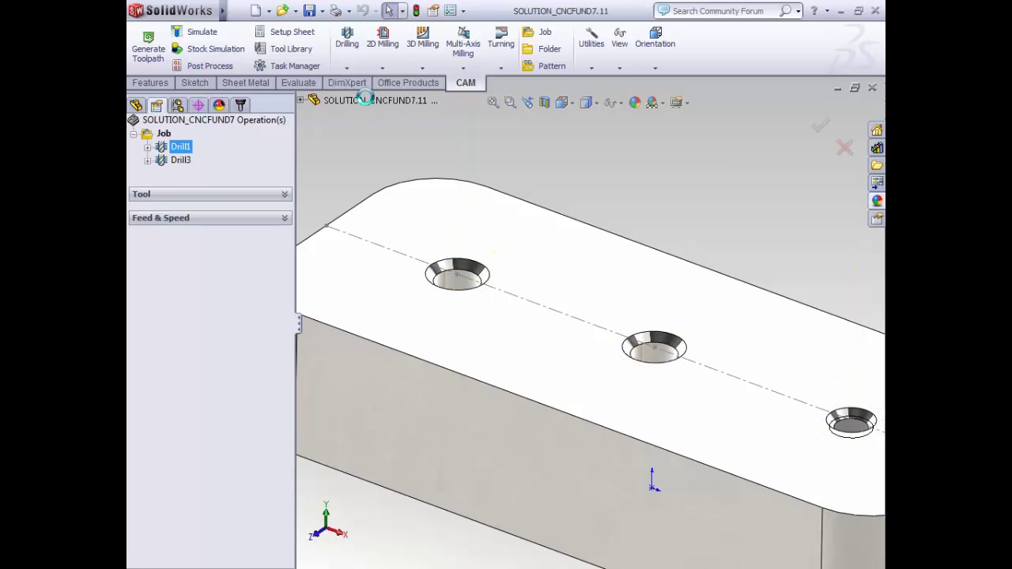
pyautogui.click(212, 213)
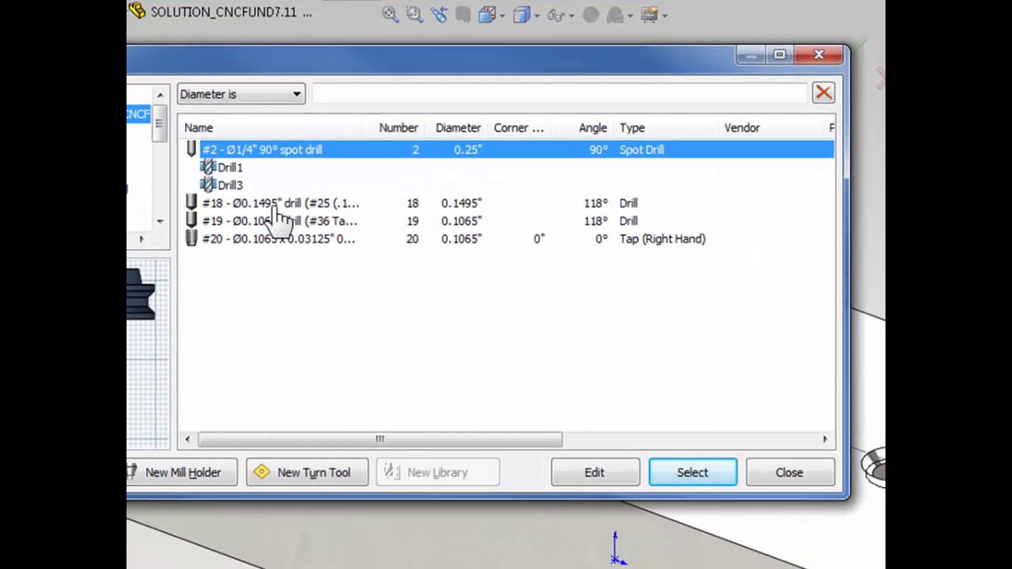
pyautogui.click(278, 207)
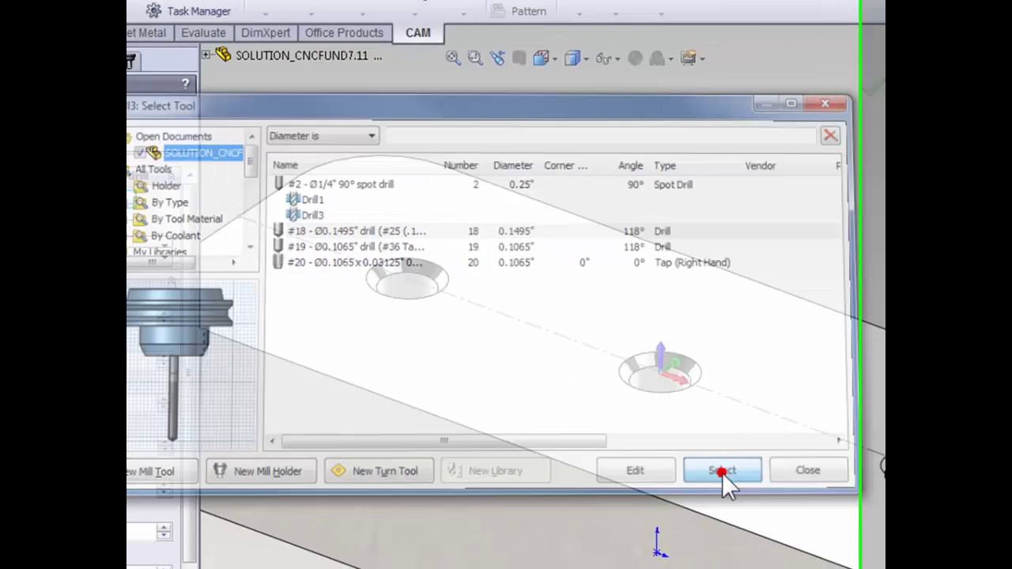
pyautogui.click(688, 477)
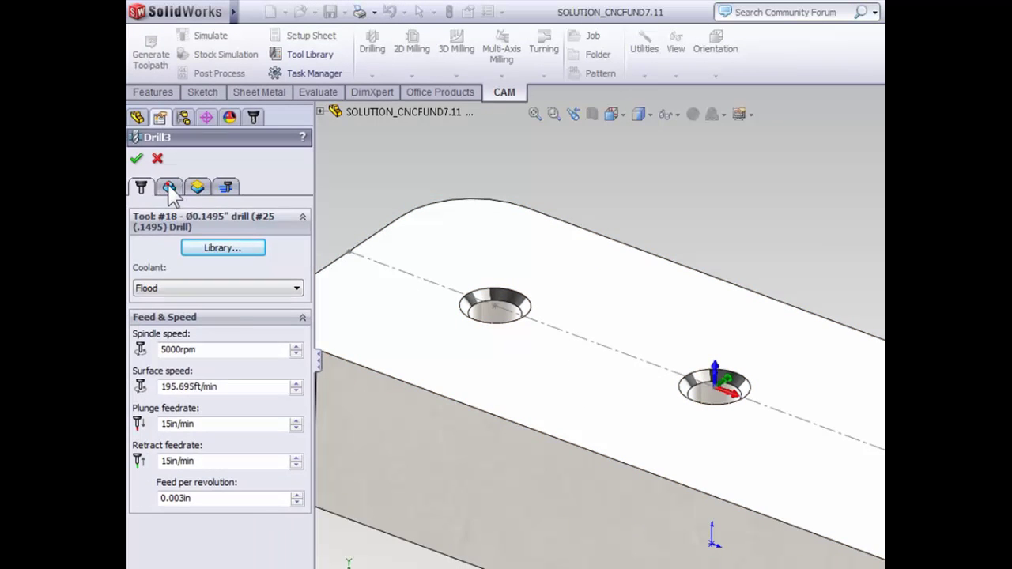
# Pick the first deep hole face and enable Select same diameter for Drill3.
pyautogui.click(168, 186)
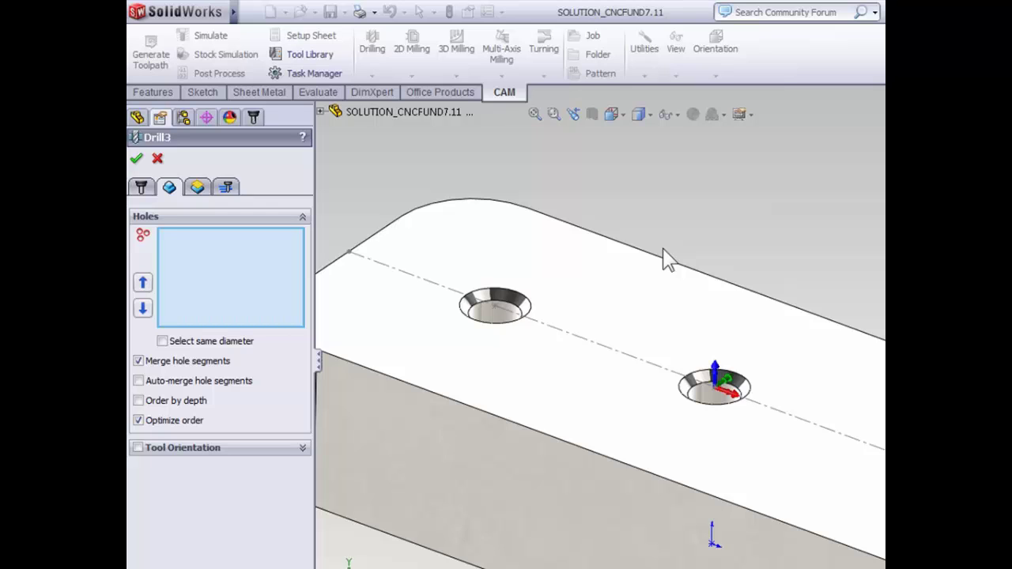
pyautogui.click(499, 318)
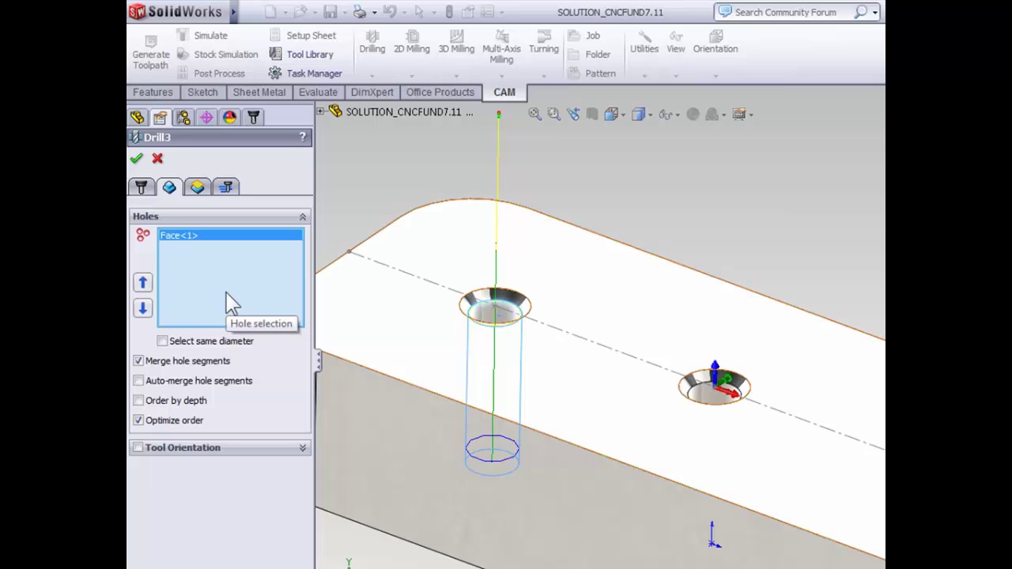
pyautogui.click(162, 342)
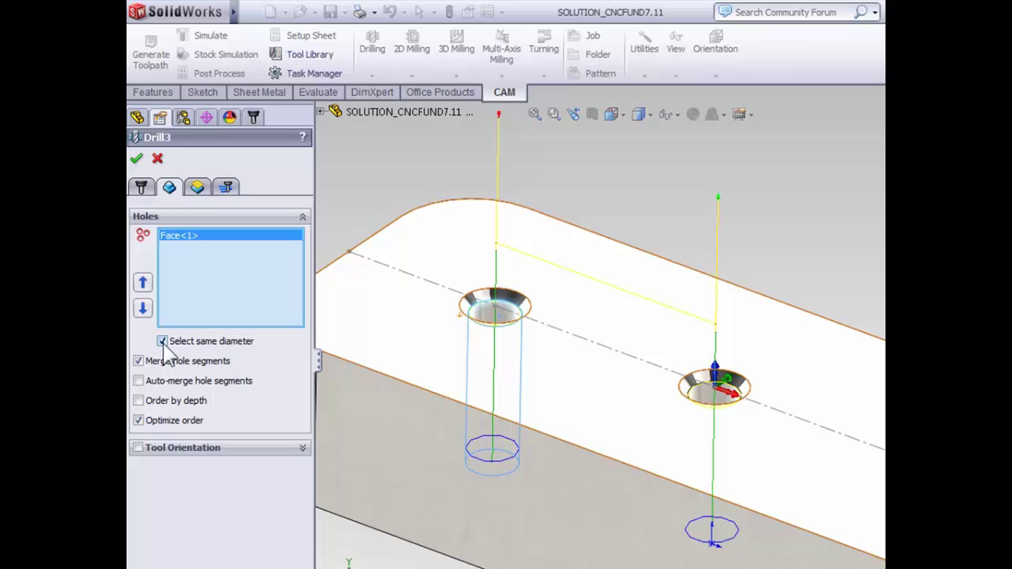
pyautogui.click(199, 189)
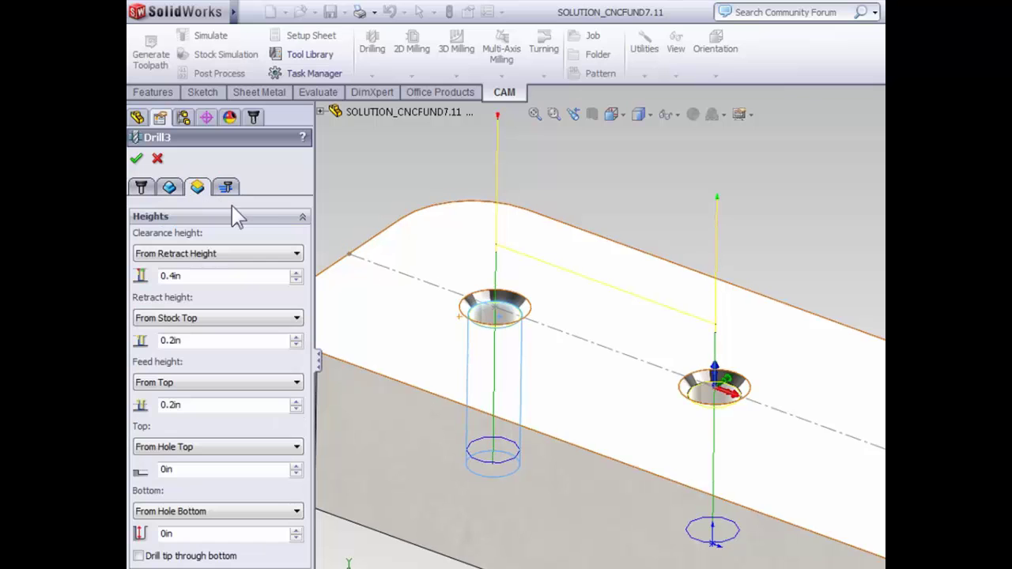
# Enable Drill tip through bottom with a .020 in break-through depth, viewed from the front.
pyautogui.hotkey('ctrl', '1')
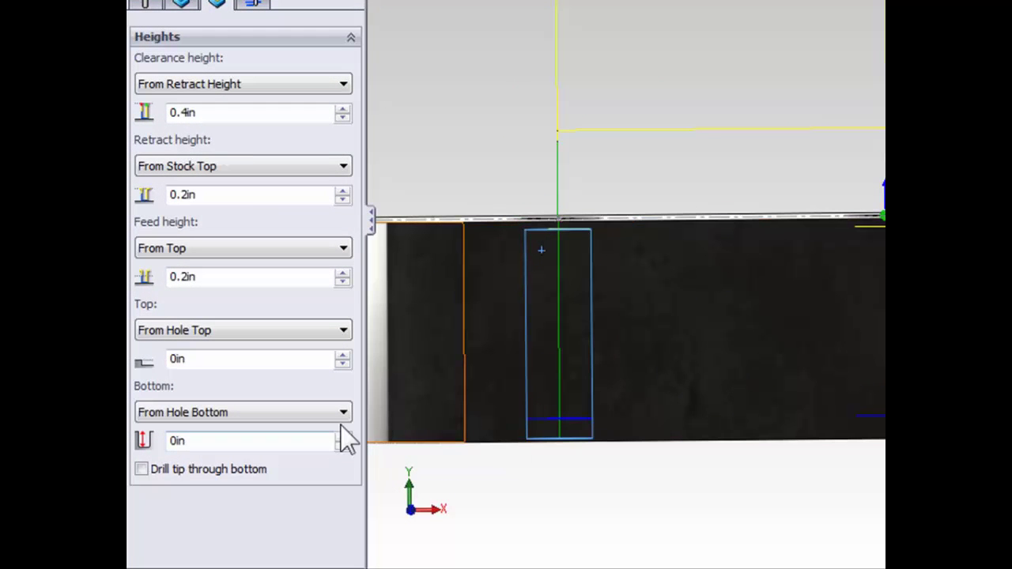
pyautogui.click(143, 469)
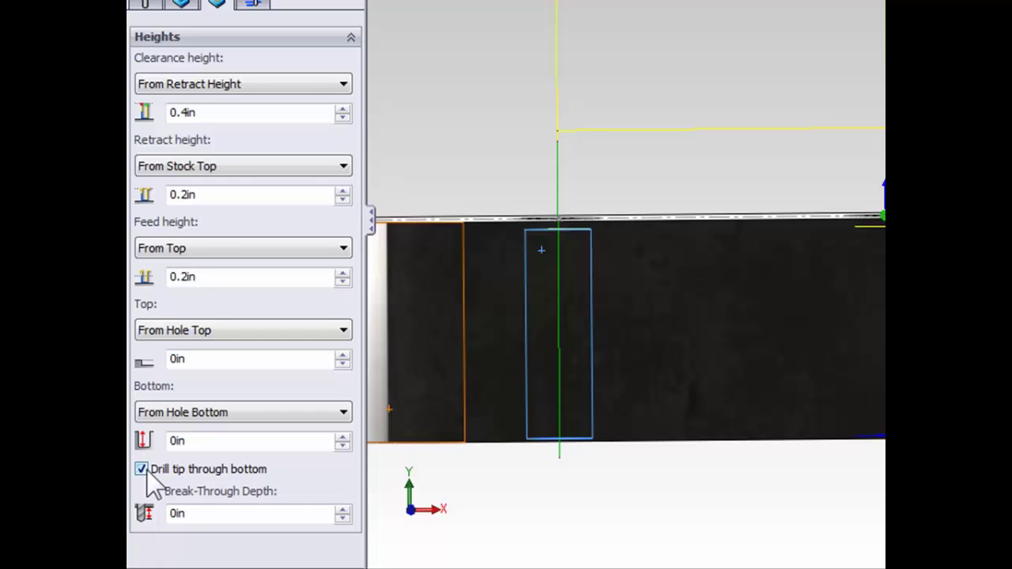
pyautogui.click(192, 512)
pyautogui.write('.020')
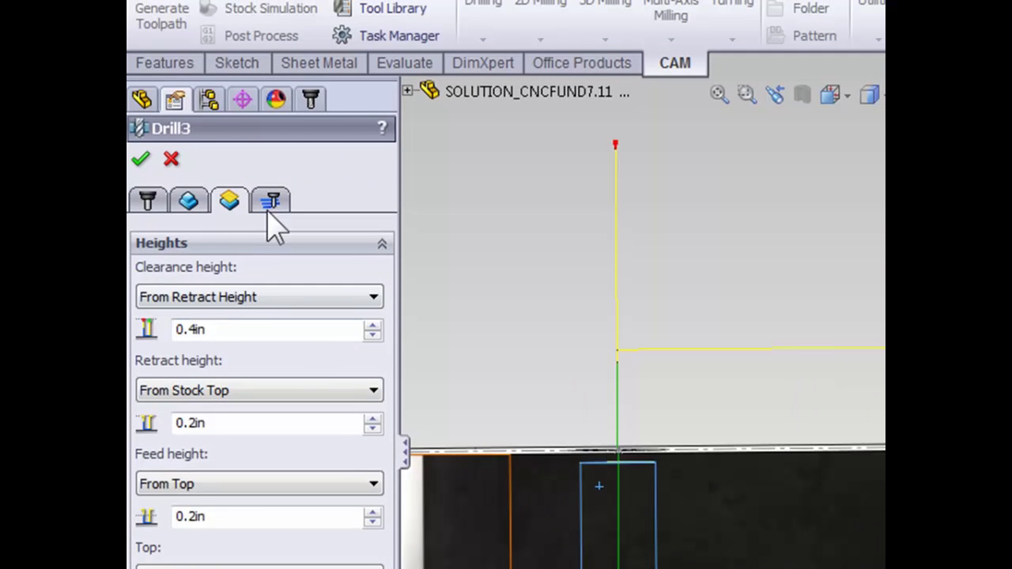
# Set Drill3's cycle to Deep drilling - full retract and accept the operation.
pyautogui.click(269, 208)
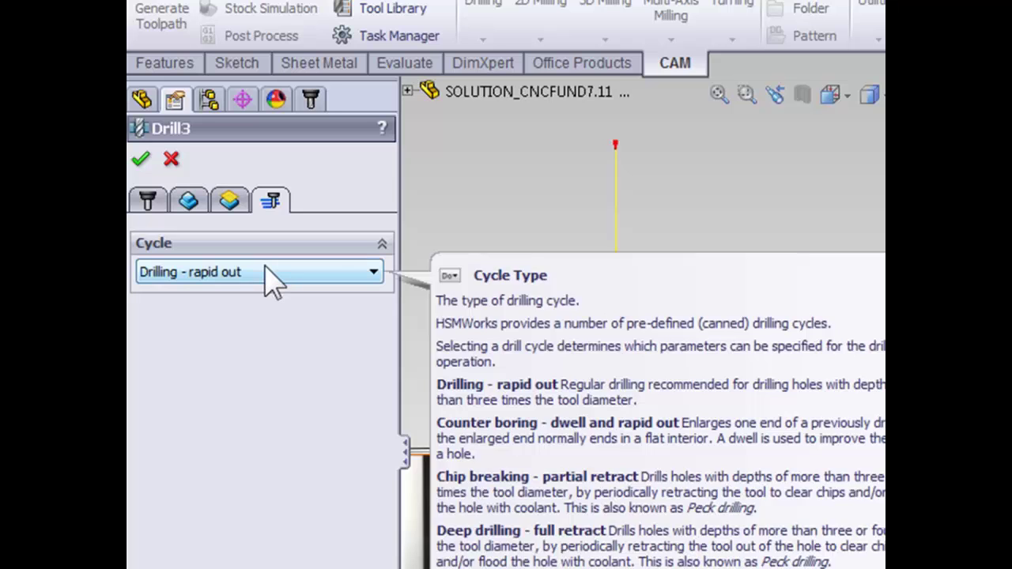
pyautogui.click(266, 274)
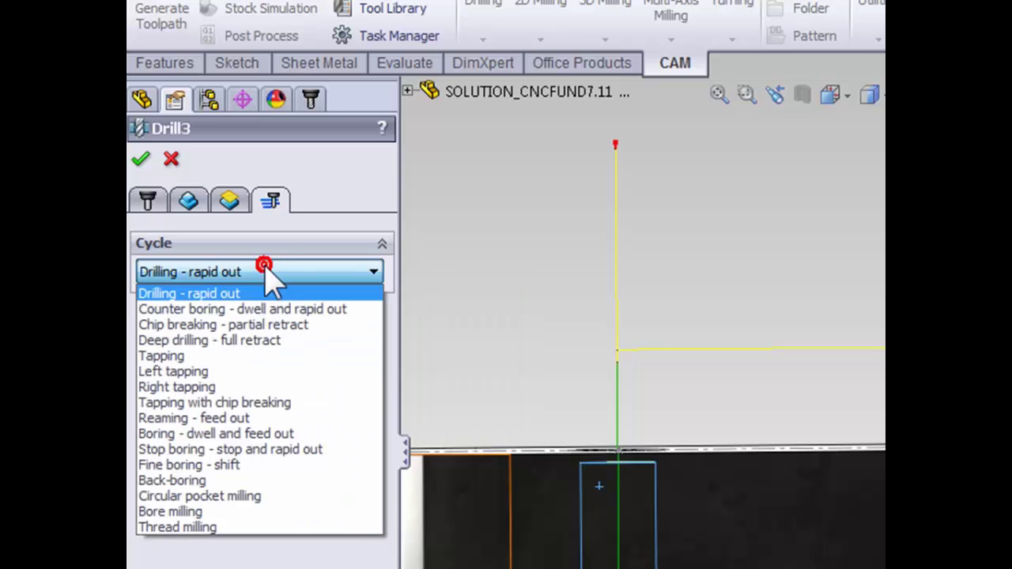
pyautogui.click(252, 342)
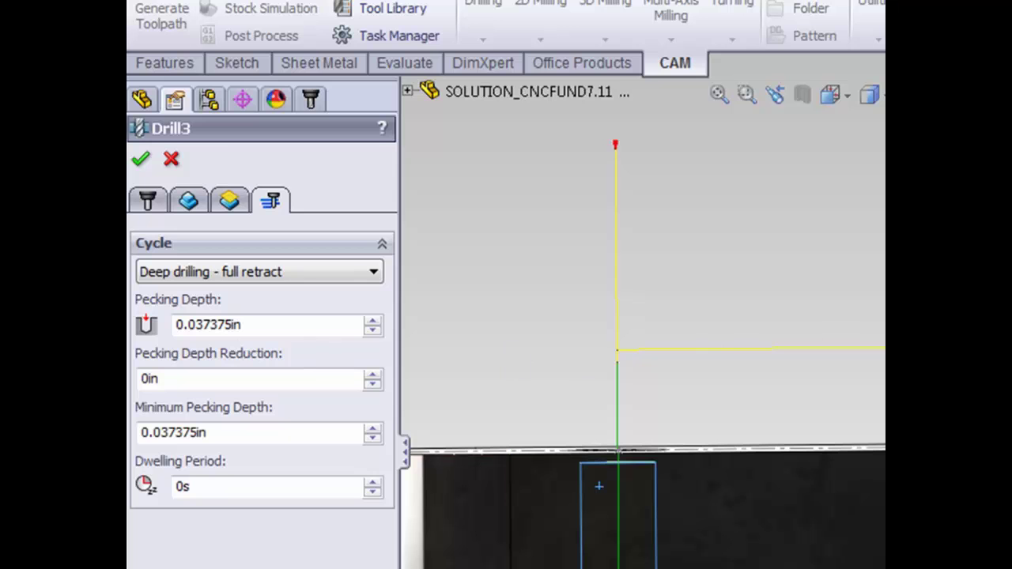
pyautogui.press('Return')
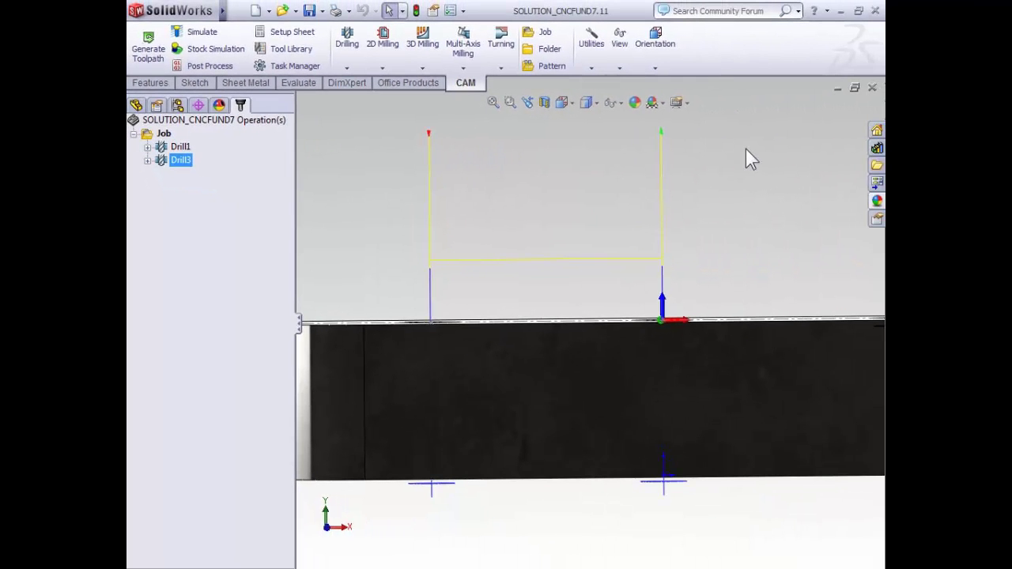
pyautogui.hotkey('ctrl', 'shift', 'z')
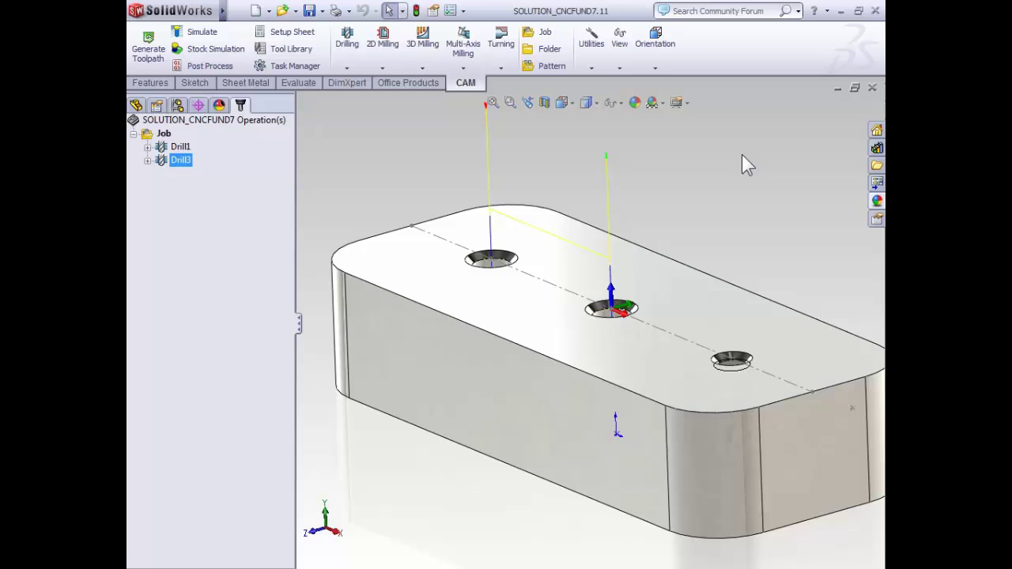
# Create a Drill operation using the #19 Ø0.1065" tap drill from the library.
pyautogui.click(349, 68)
pyautogui.click(353, 101)
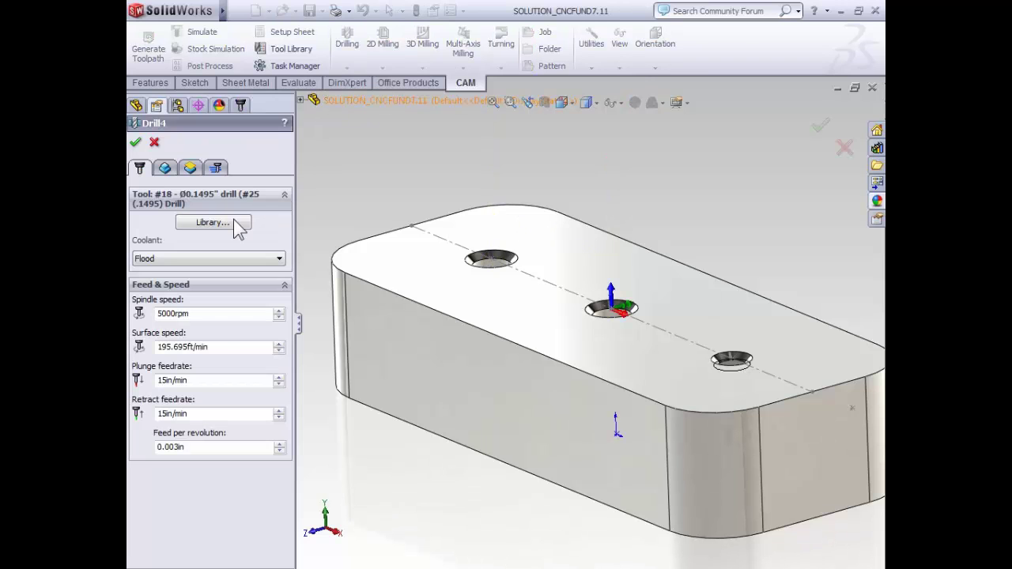
pyautogui.click(220, 222)
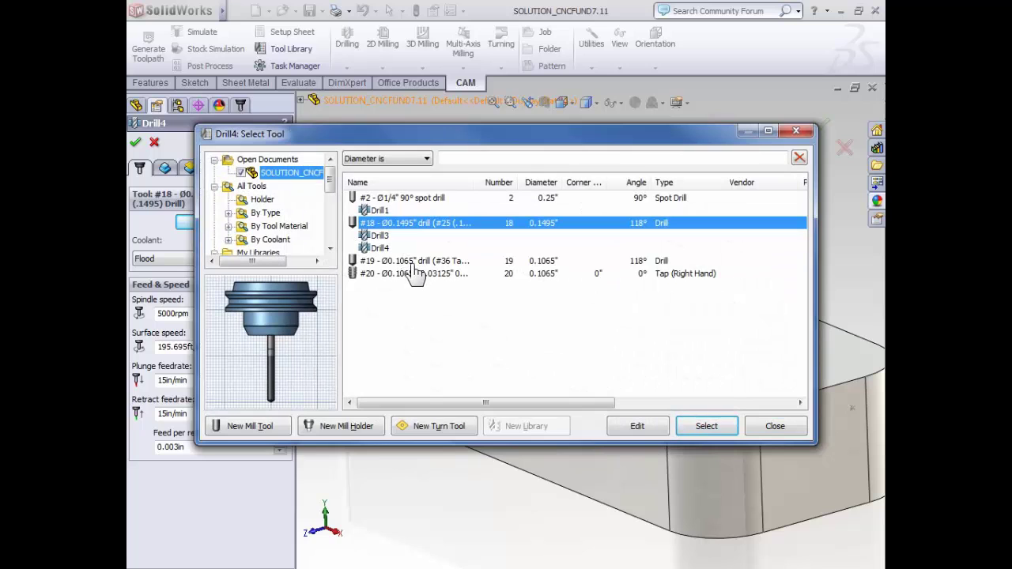
pyautogui.click(411, 264)
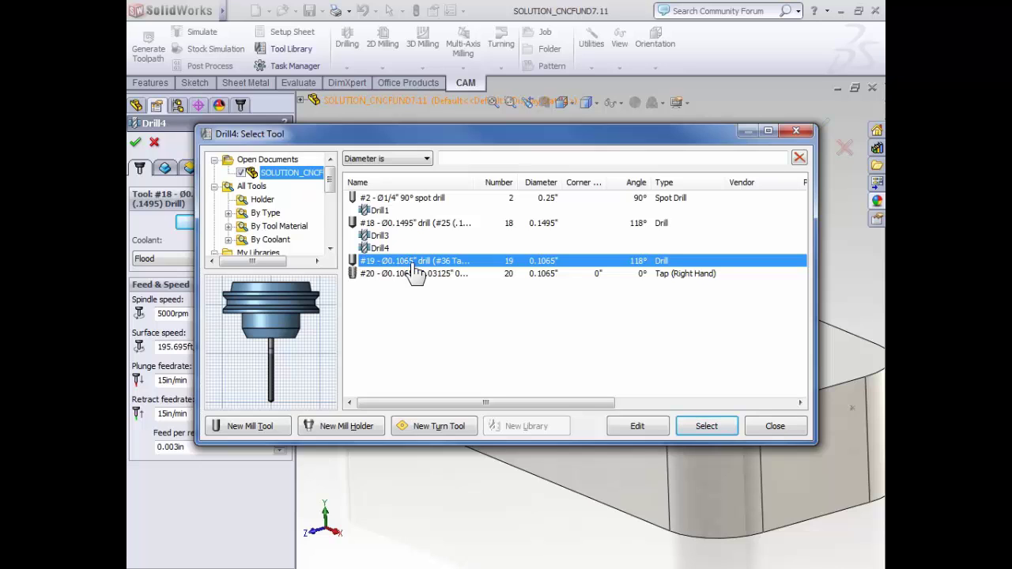
pyautogui.click(704, 427)
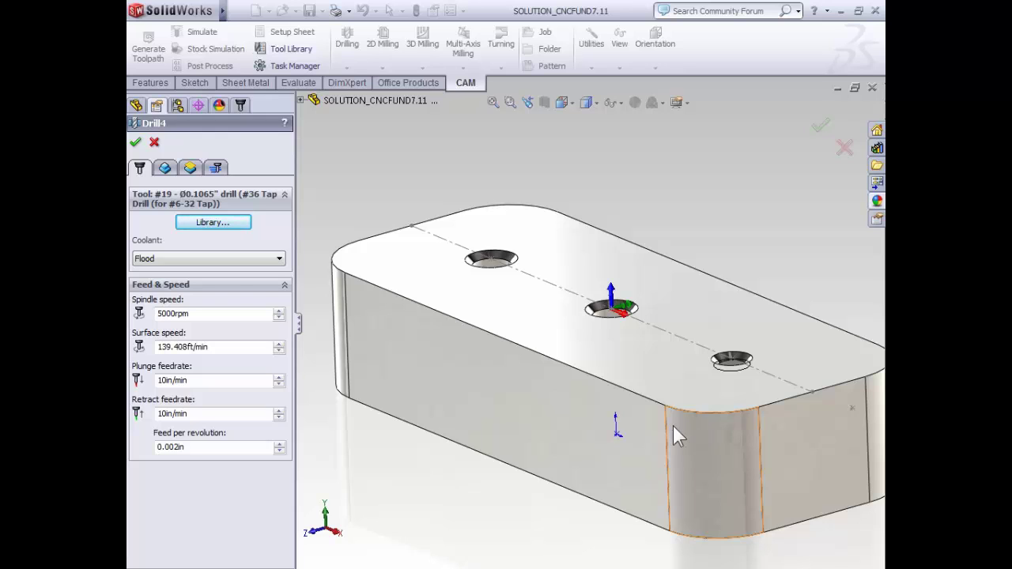
# Pick the right-end hole for Drill4 and enable Drill tip through bottom.
pyautogui.click(164, 171)
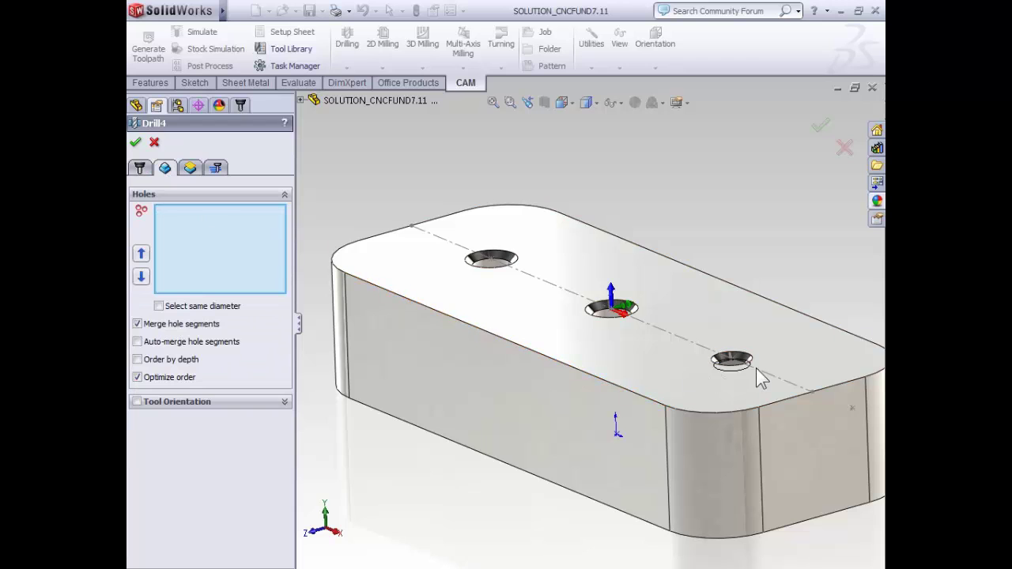
pyautogui.scroll(-3, 756, 367)
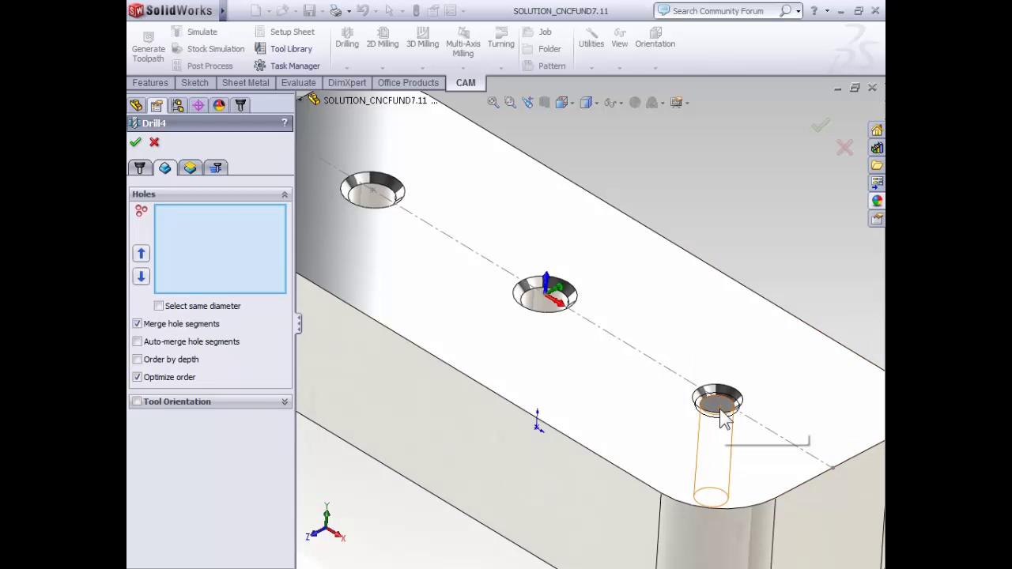
pyautogui.click(721, 419)
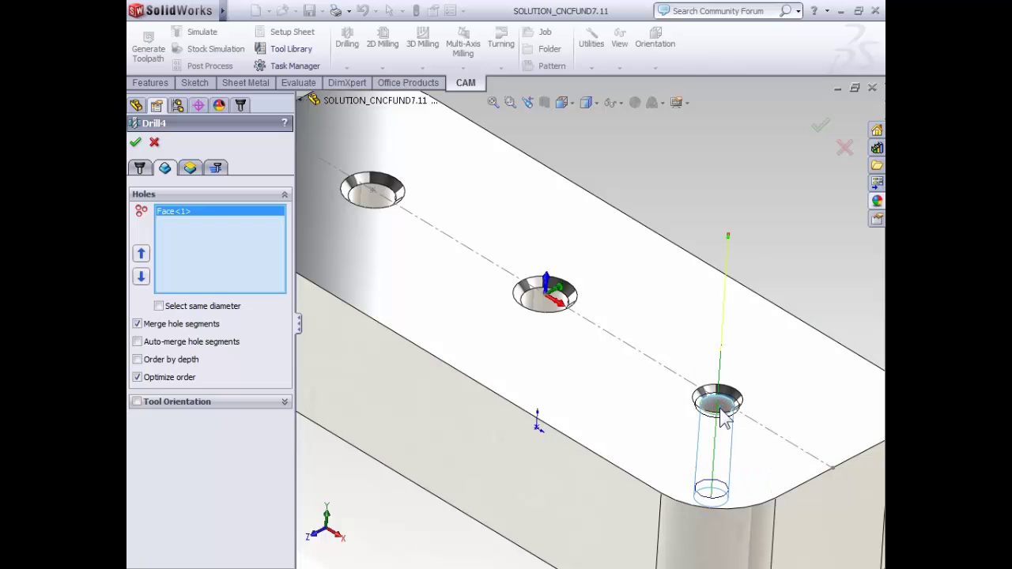
pyautogui.click(191, 171)
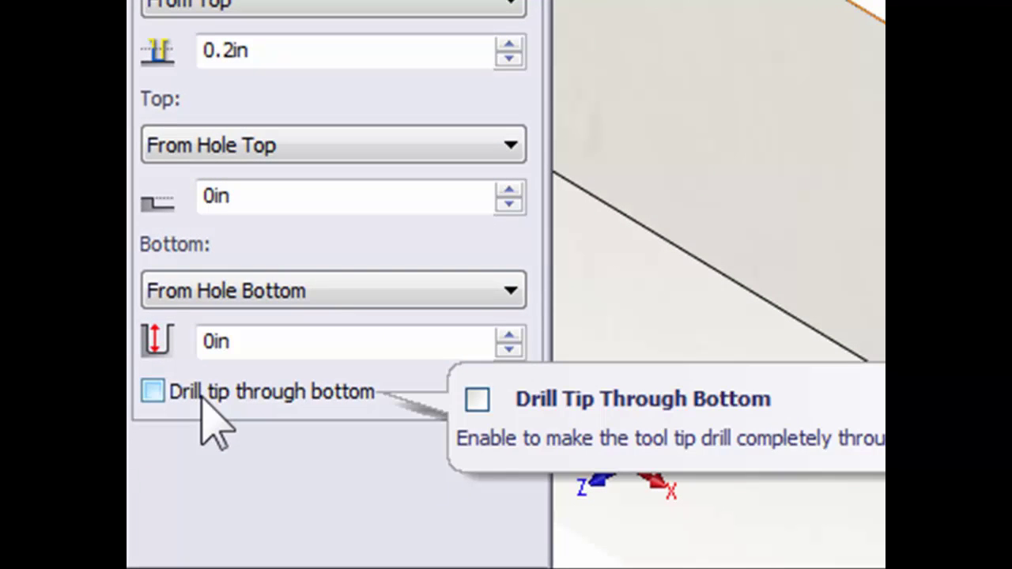
pyautogui.click(200, 389)
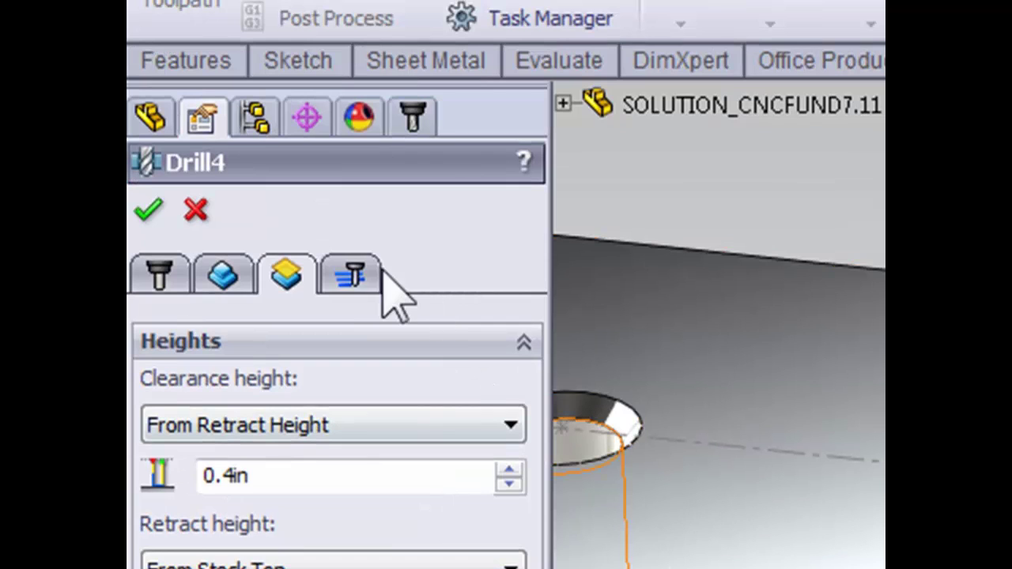
# Set Drill4's cycle to Deep drilling - full retract and confirm the operation.
pyautogui.click(357, 277)
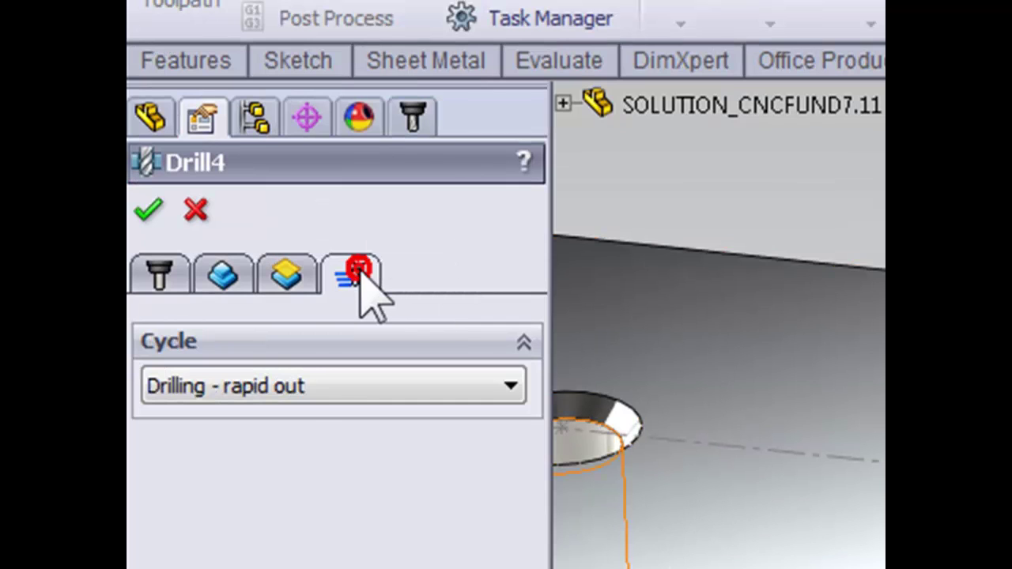
pyautogui.click(284, 388)
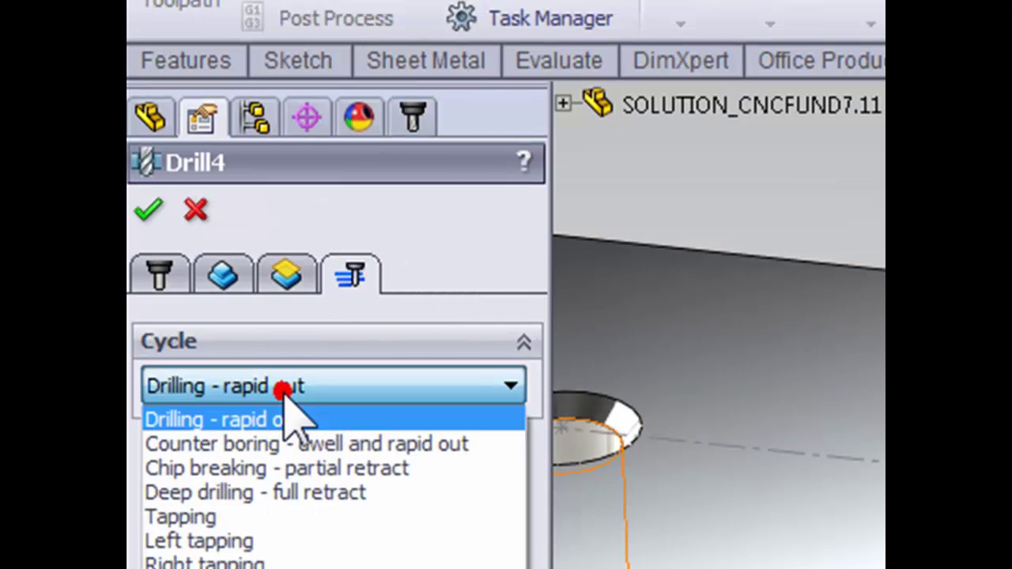
pyautogui.click(261, 494)
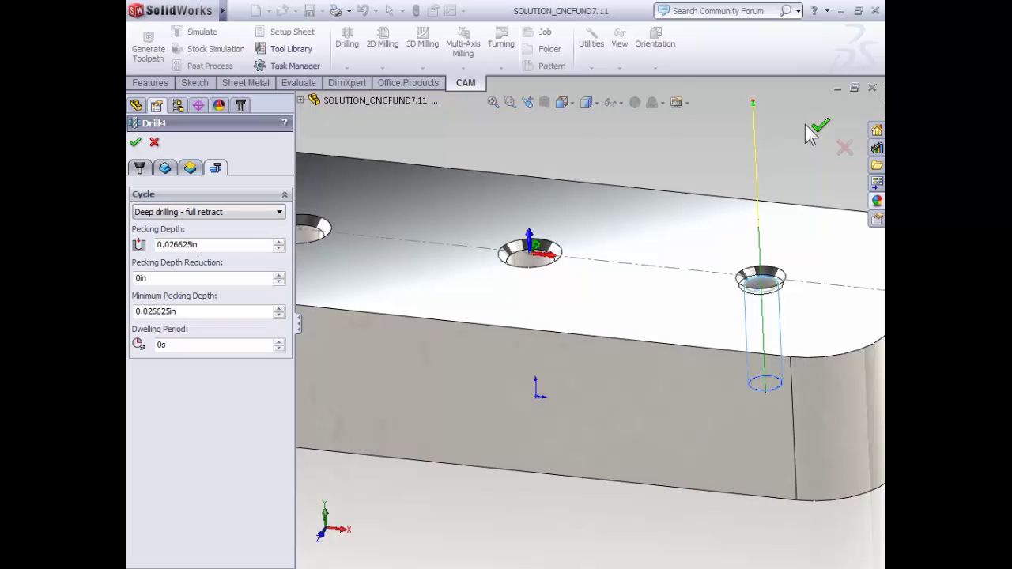
pyautogui.click(812, 123)
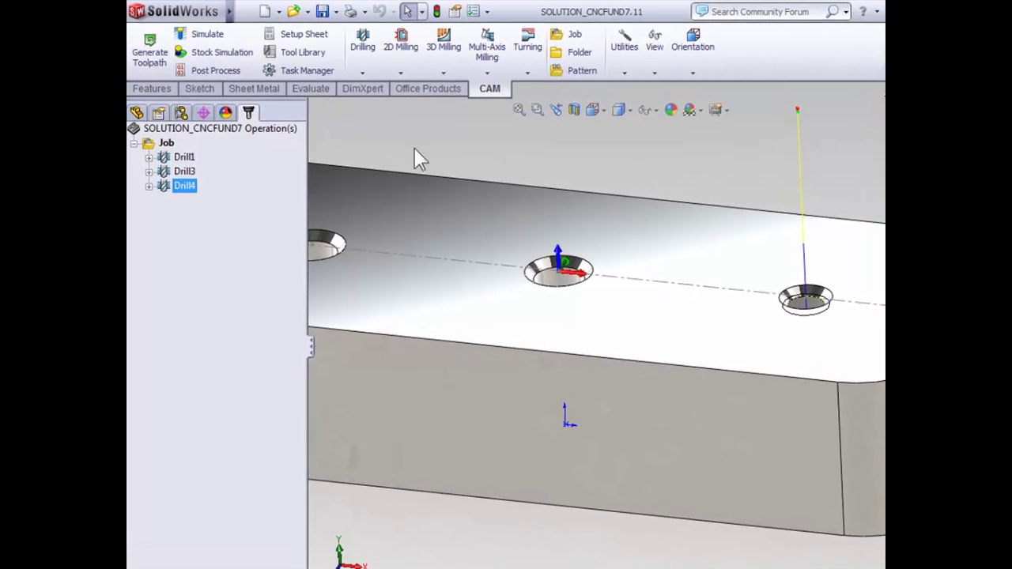
# Create a Drill operation using the #20 6-32 right-hand straight flute tap.
pyautogui.click(366, 68)
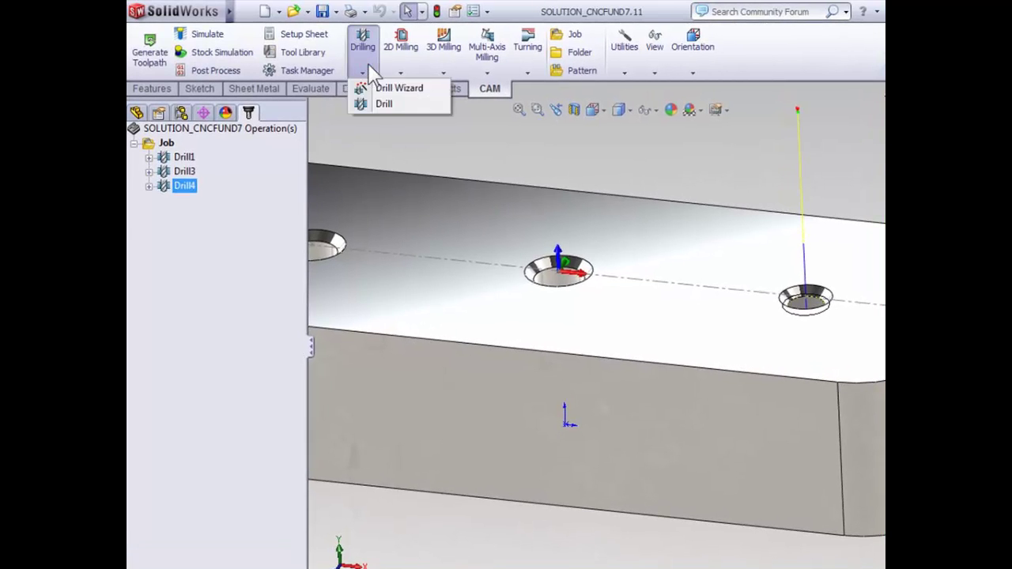
pyautogui.click(372, 106)
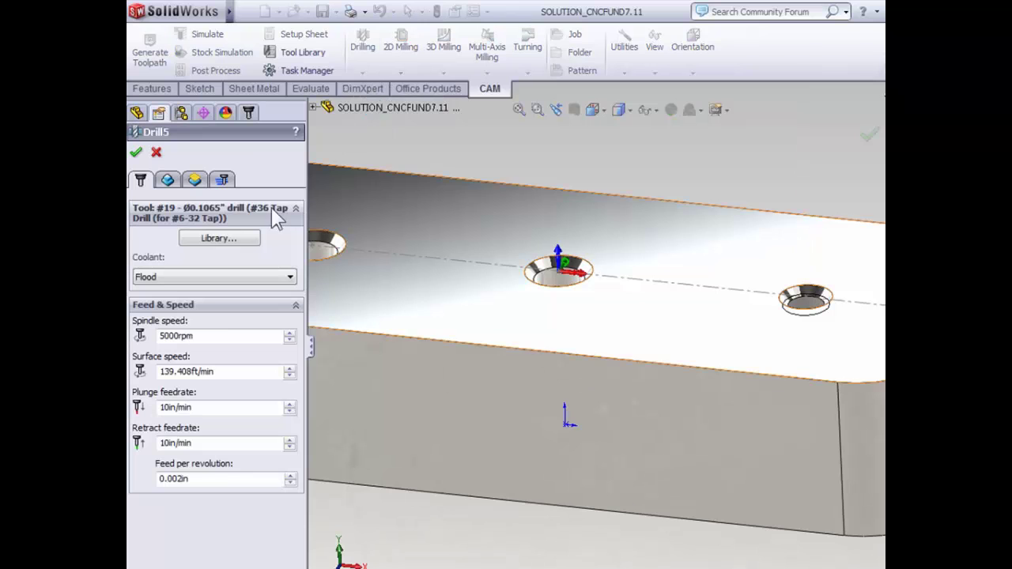
pyautogui.click(243, 237)
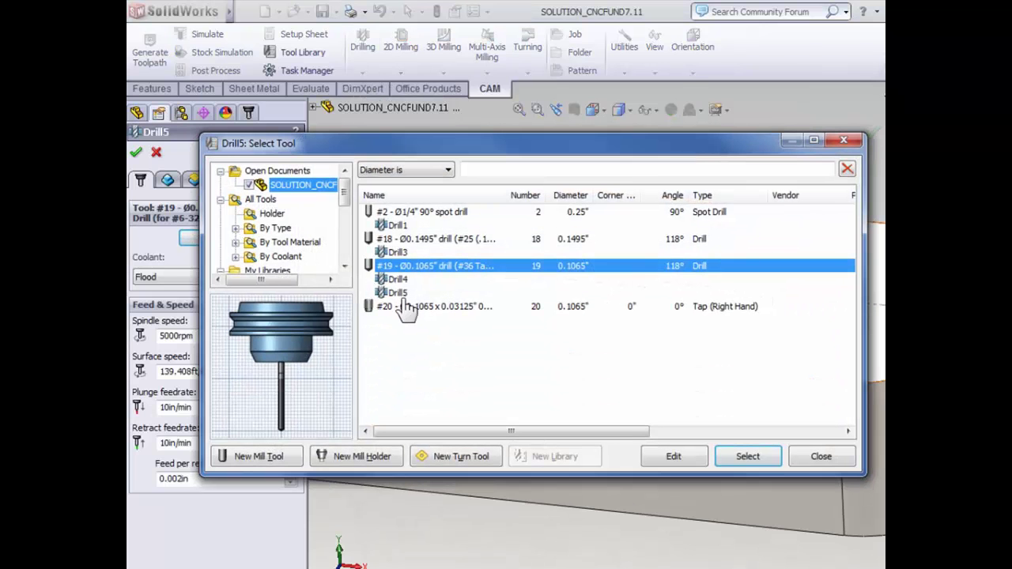
pyautogui.click(748, 459)
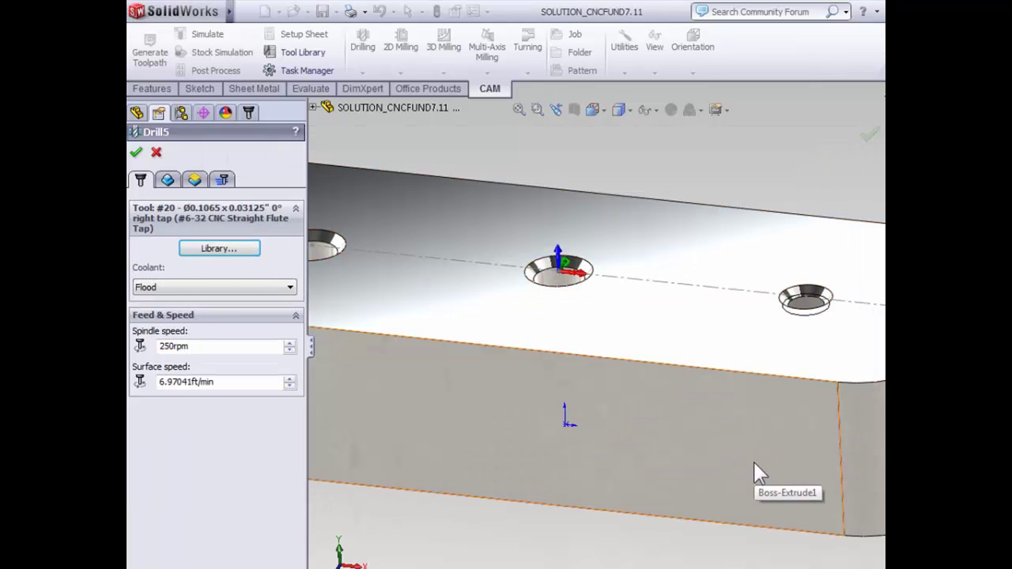
# Select the 6-32 tapped hole face as the hole for Drill5.
pyautogui.click(168, 181)
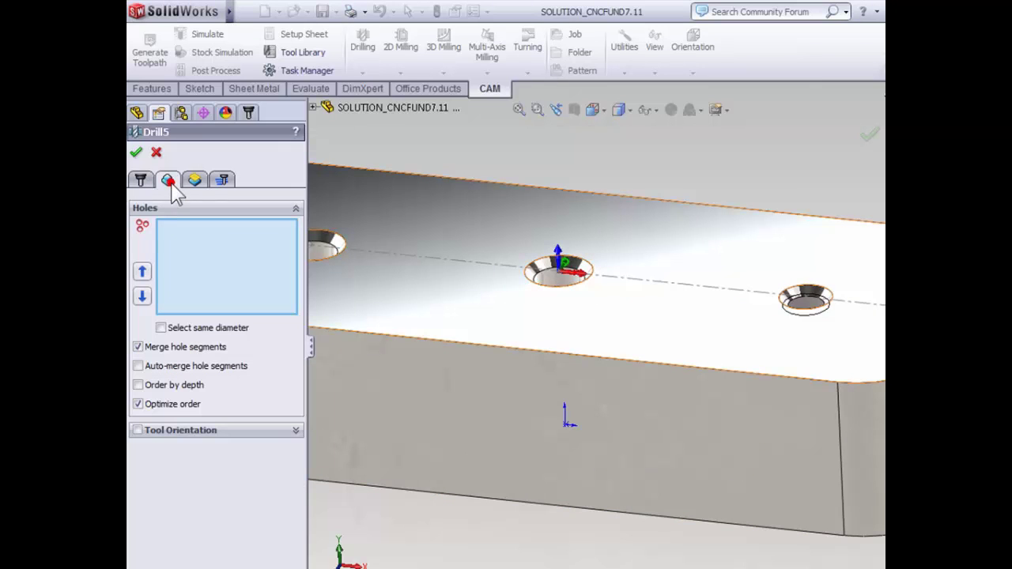
pyautogui.scroll(-2, 818, 316)
pyautogui.scroll(-2, 780, 317)
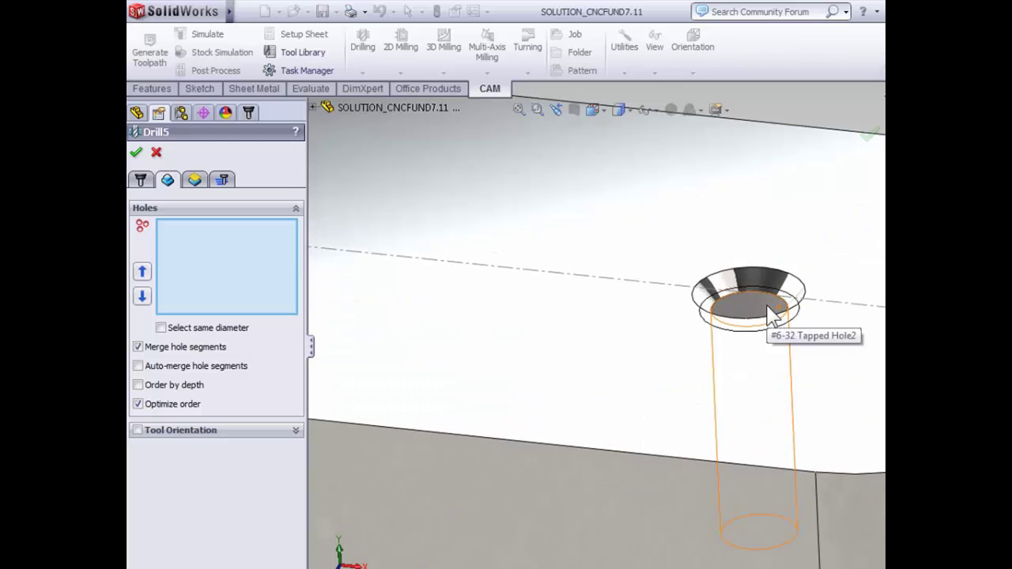
pyautogui.click(767, 306)
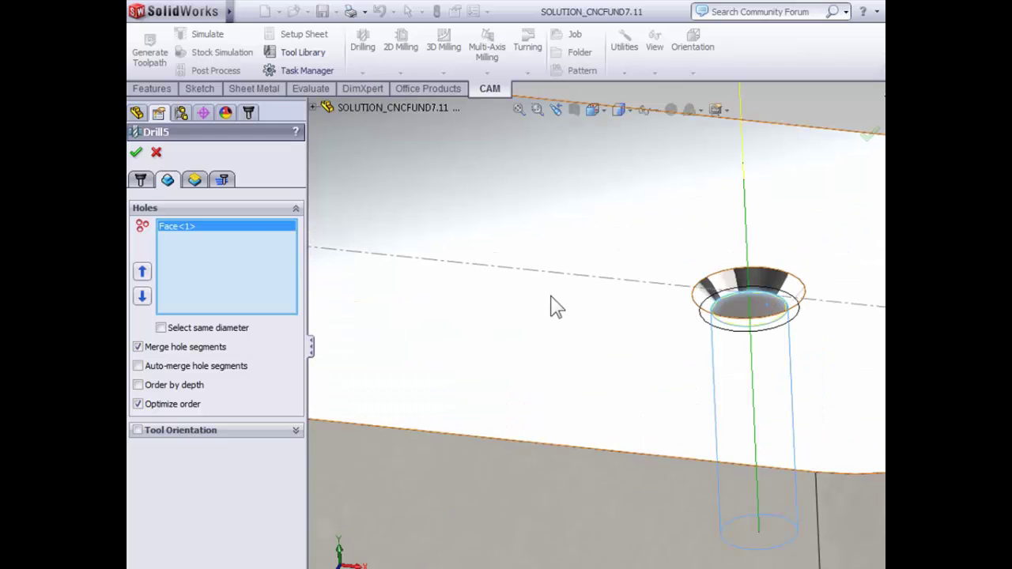
# Change Drill5's bottom height offset to 0.020.
pyautogui.click(195, 180)
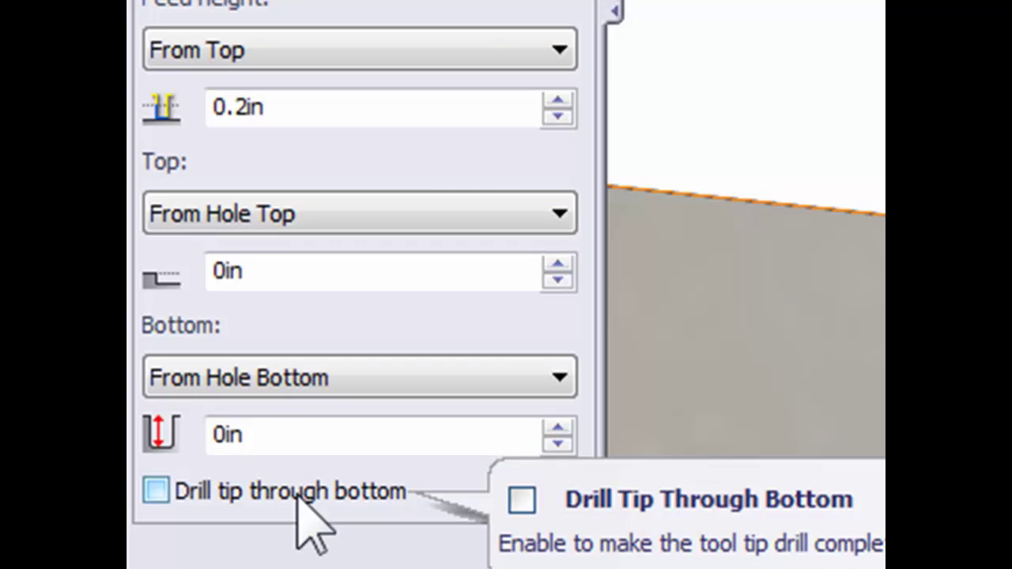
pyautogui.moveTo(300, 435); pyautogui.dragTo(216, 435)
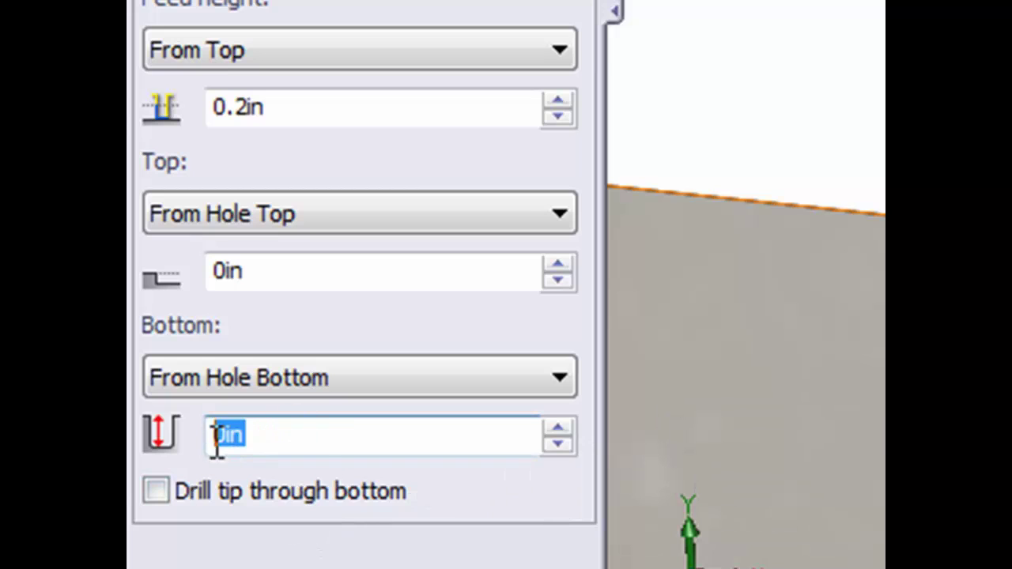
pyautogui.write('0.')
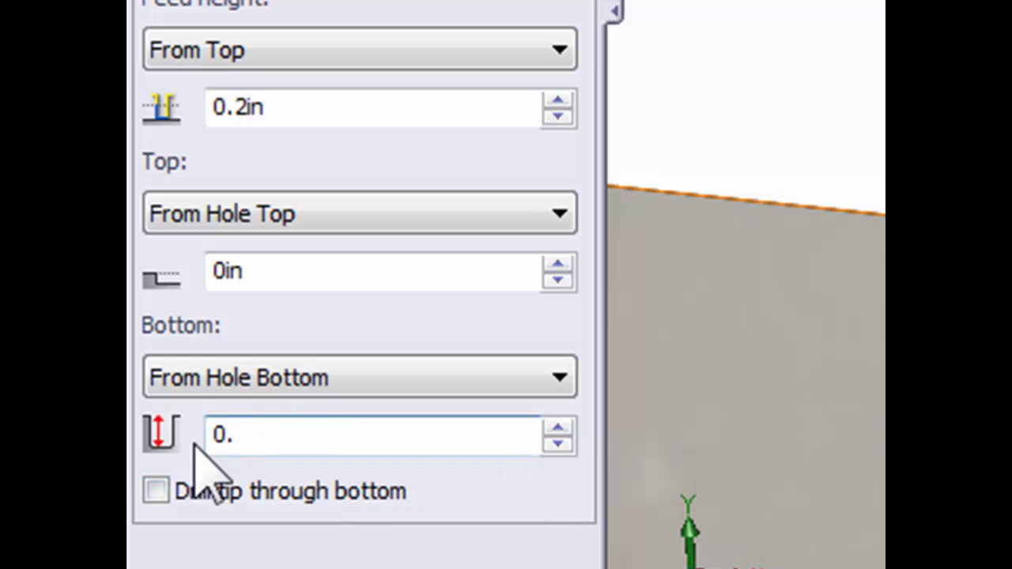
pyautogui.write('020')
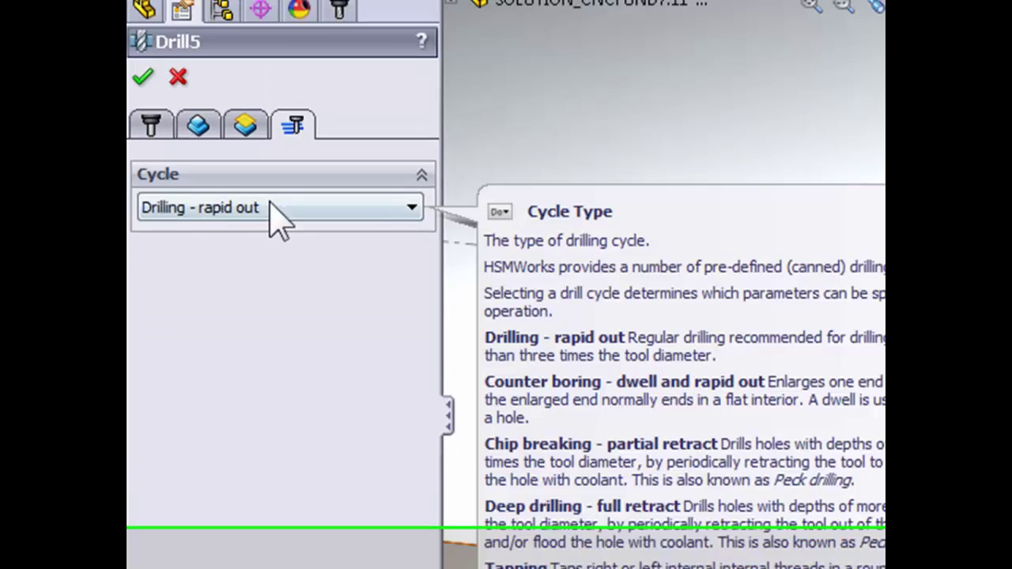
# Set Drill5's drilling cycle to Tapping and confirm the operation with OK.
pyautogui.click(258, 271)
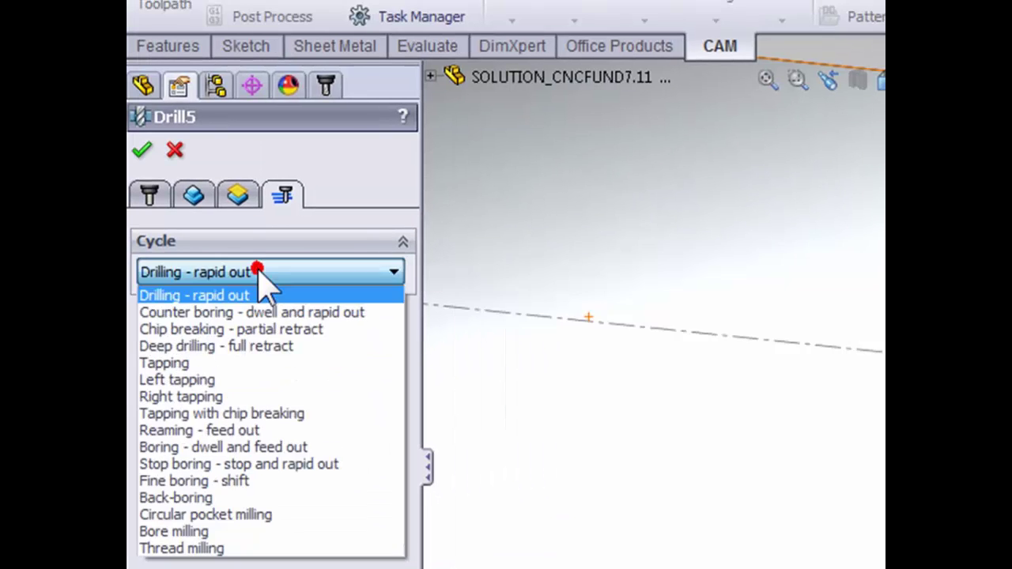
pyautogui.click(222, 363)
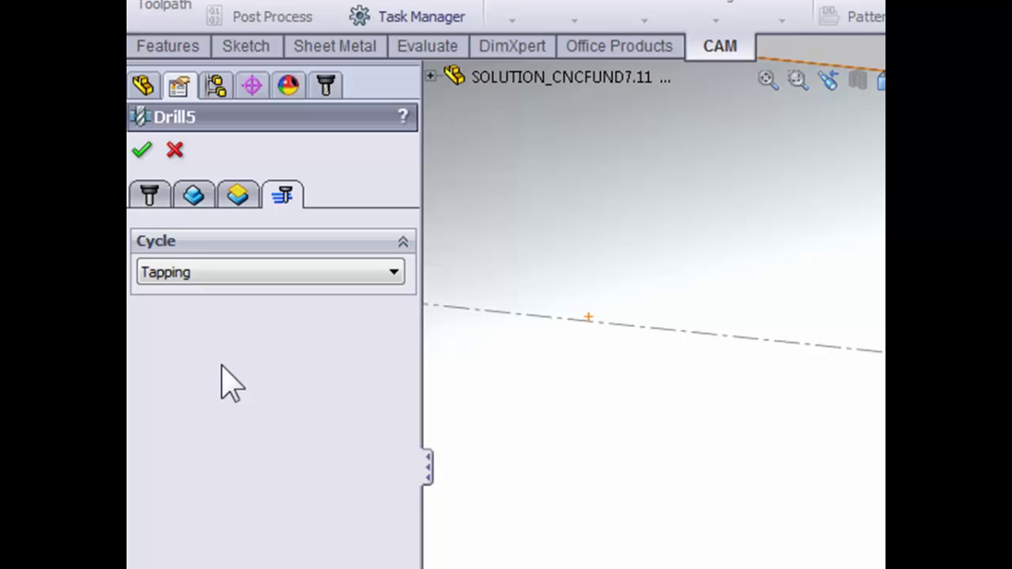
pyautogui.click(142, 149)
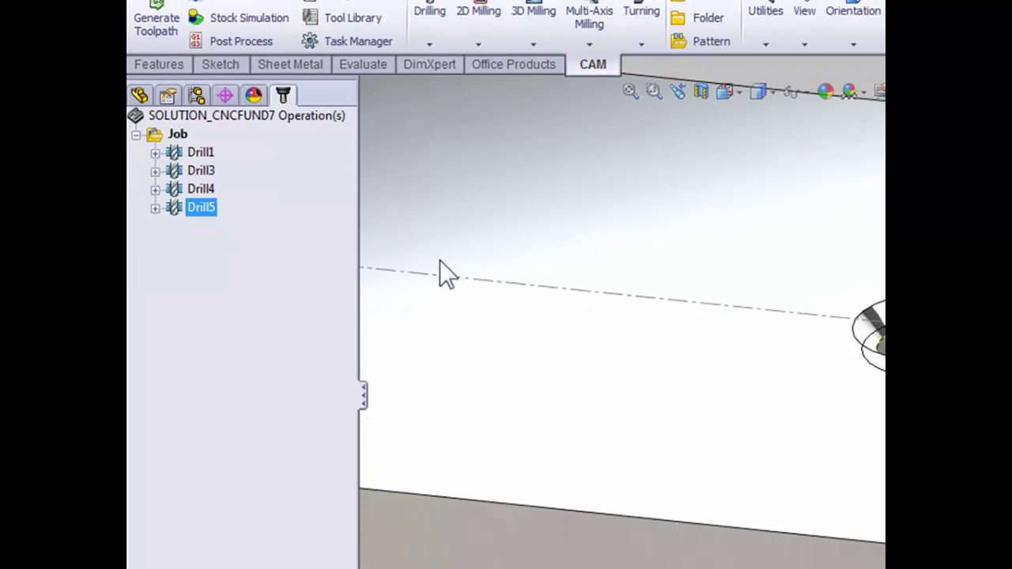